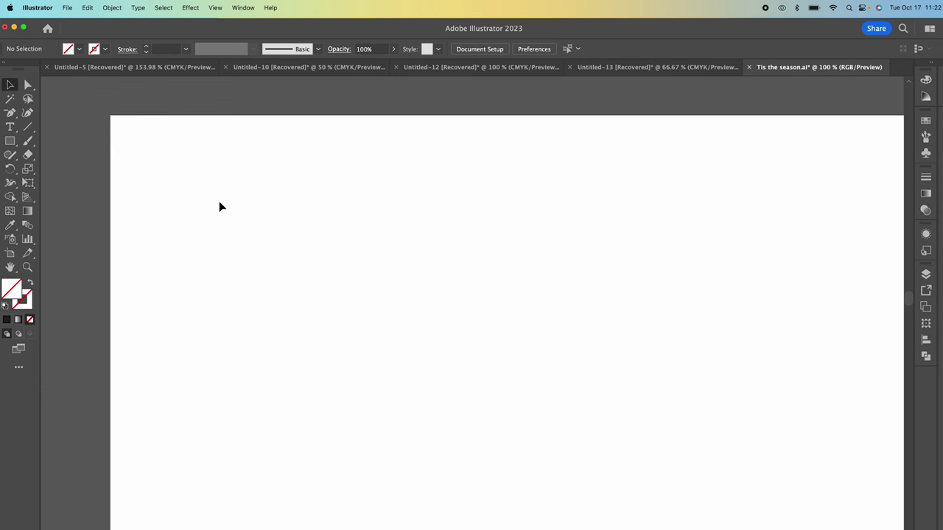
Draw a 3.2 in wide and 3.2 in high circle on the artboard with the Ellipse tool
click(10, 141)
drag(10, 144, 59, 166)
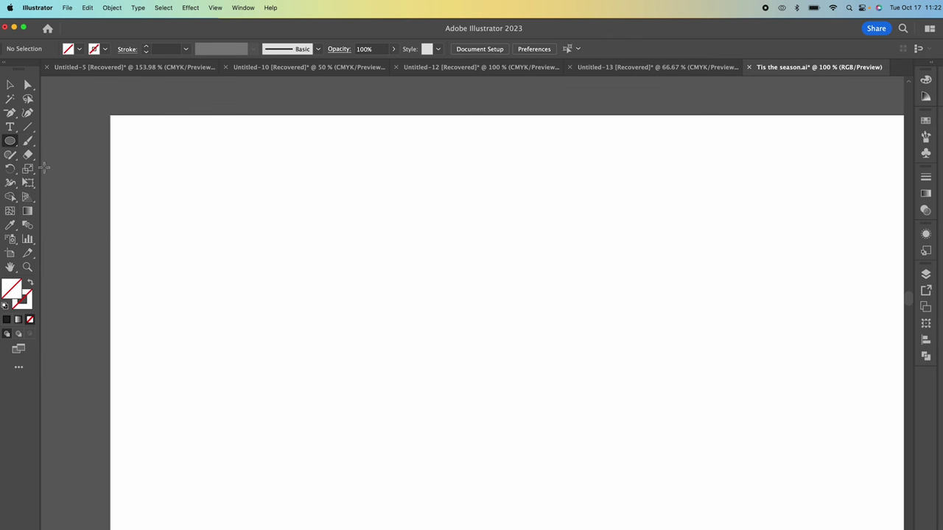
click(179, 185)
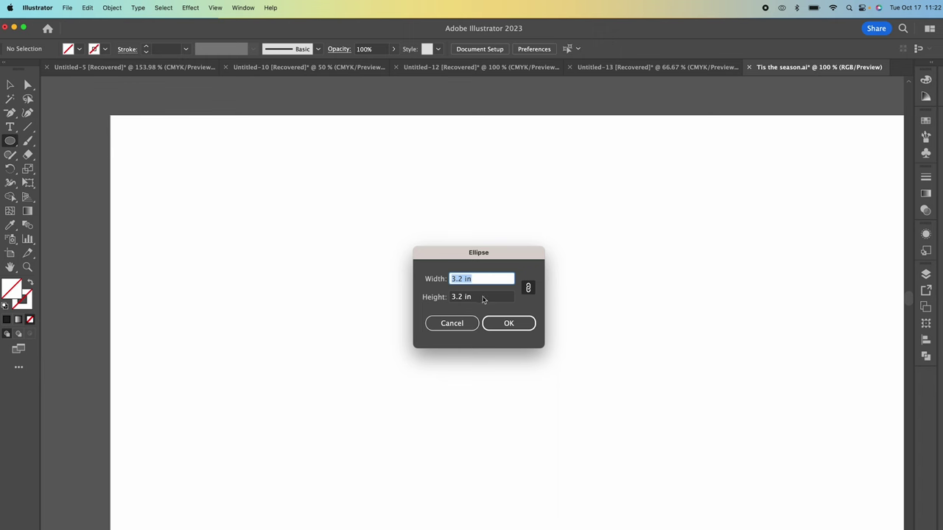
click(507, 323)
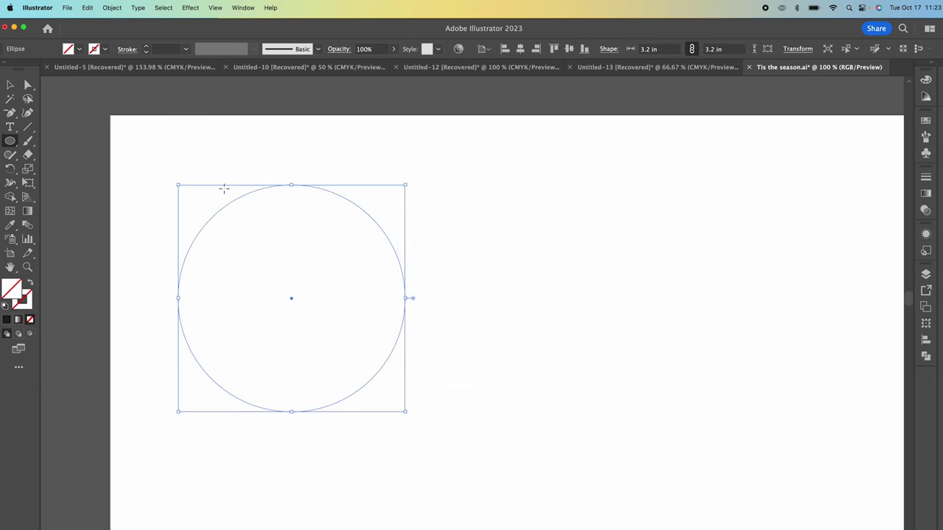
Give the circle a 1 pt black stroke and move it closer to the artboard's upper-left corner
click(147, 47)
click(146, 46)
click(146, 46)
click(146, 46)
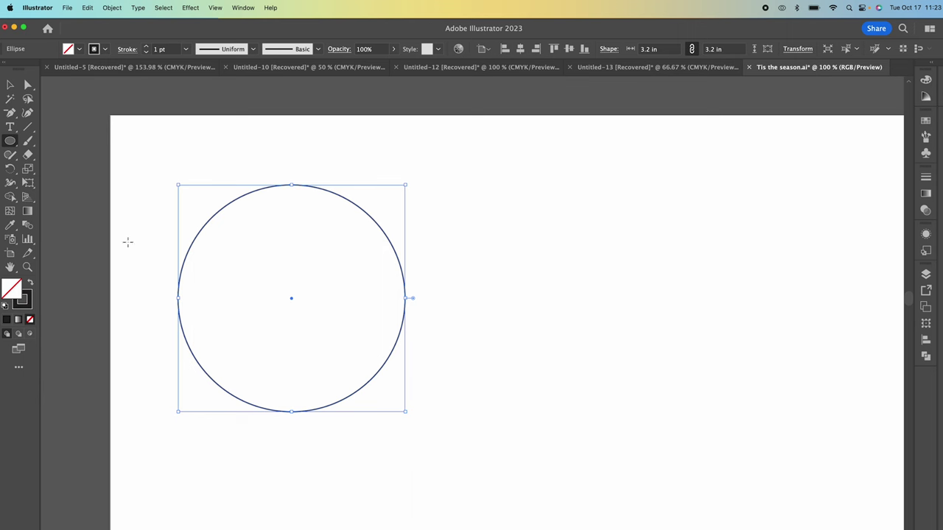
click(9, 86)
click(230, 208)
drag(381, 233, 359, 204)
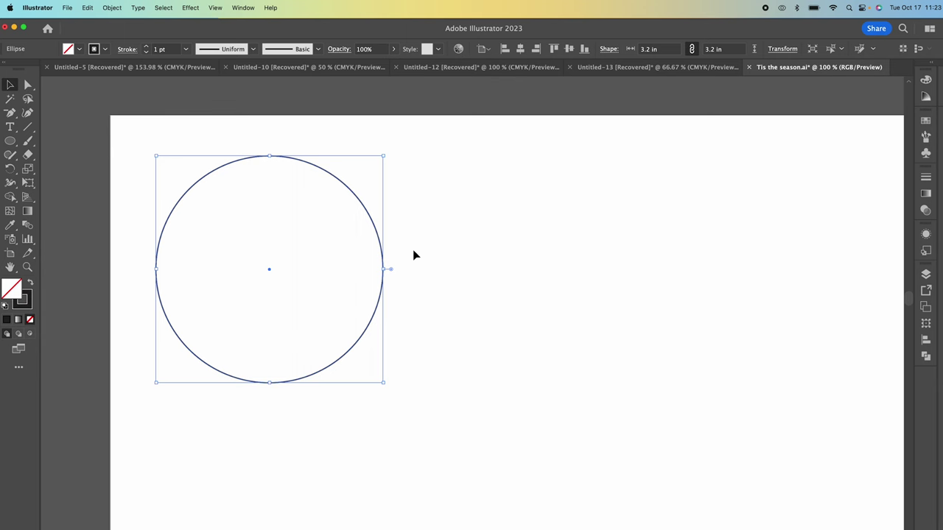
click(413, 255)
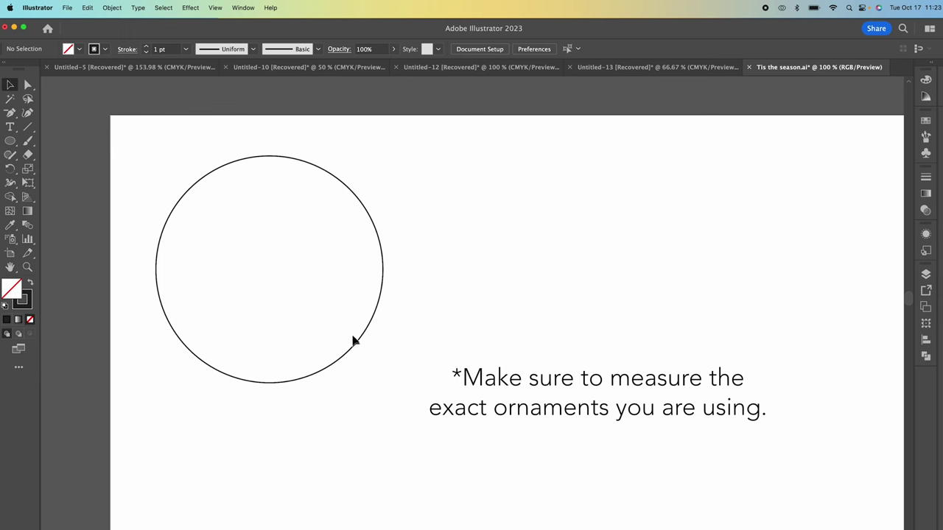
Draw a 3 in circle and place it to the right of the 3.2 in circle, level with its centre
click(11, 141)
click(264, 277)
text(3)
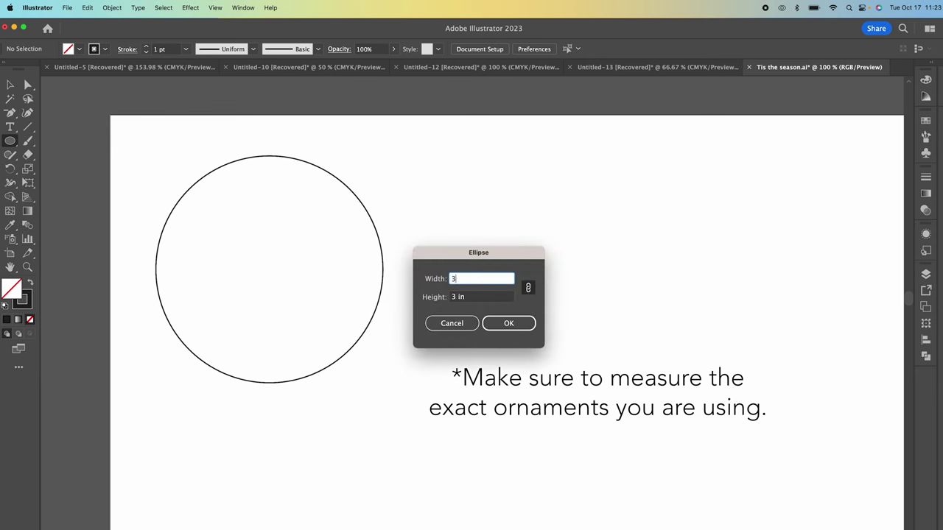
key(Return)
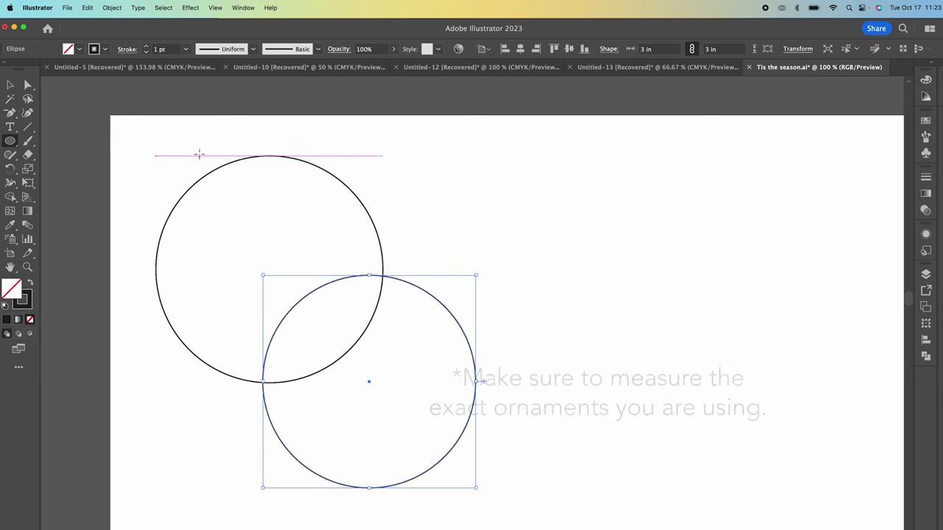
click(10, 85)
drag(431, 292, 613, 214)
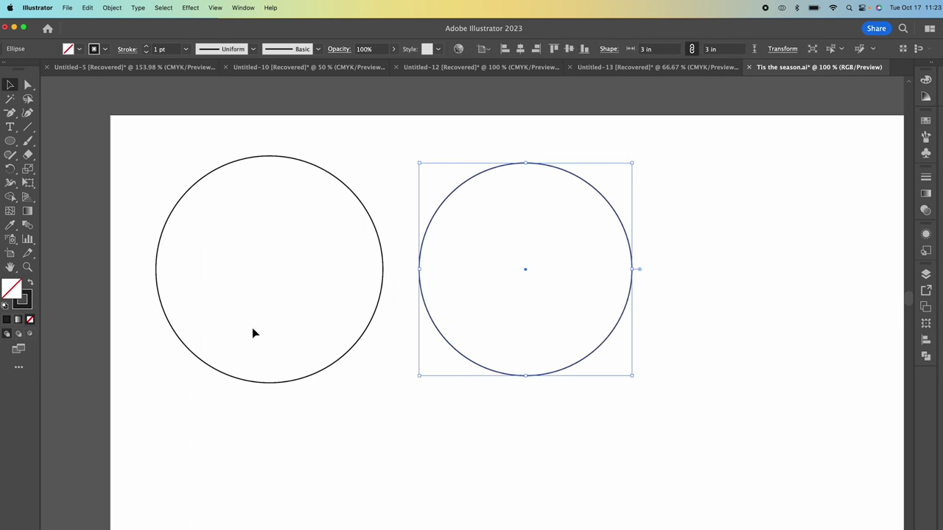
Draw a 0.25 in circle and place it just inside the top edge of the 3 in circle, centred horizontally
click(10, 140)
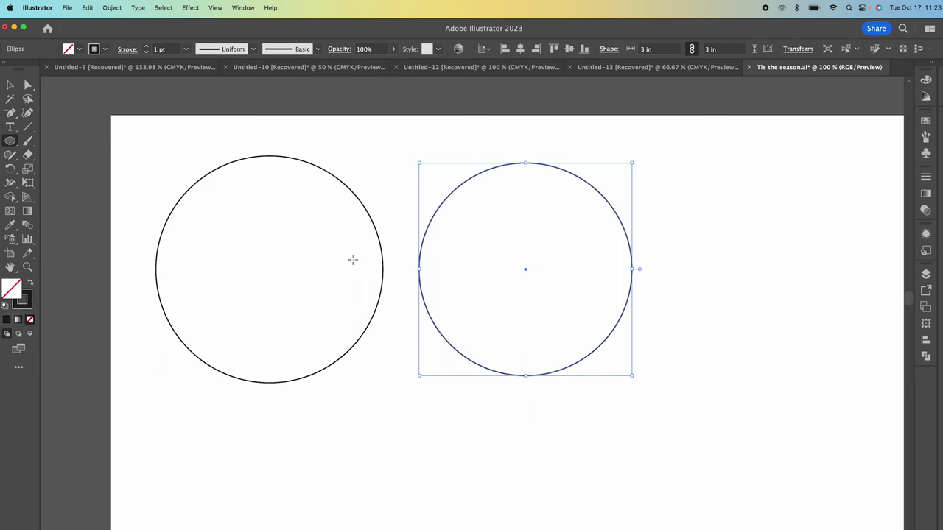
click(495, 436)
text(.25)
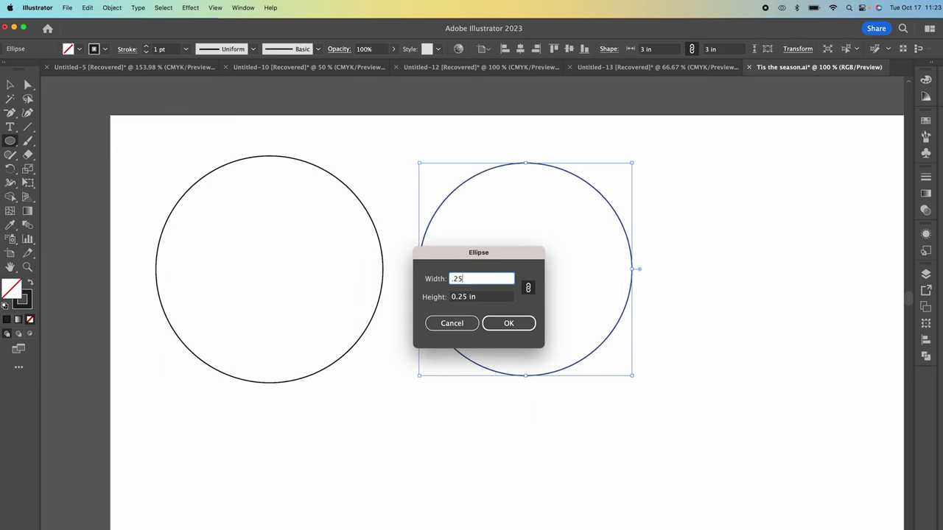
key(Return)
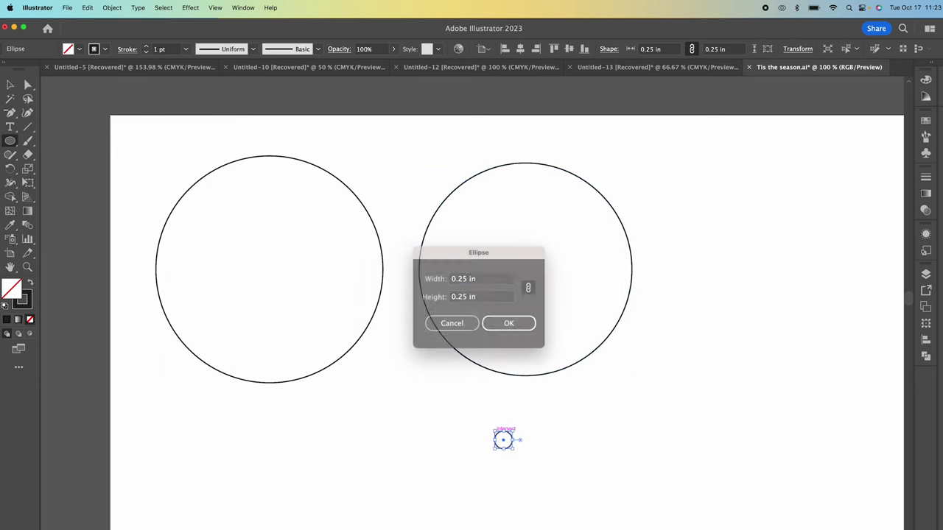
click(13, 86)
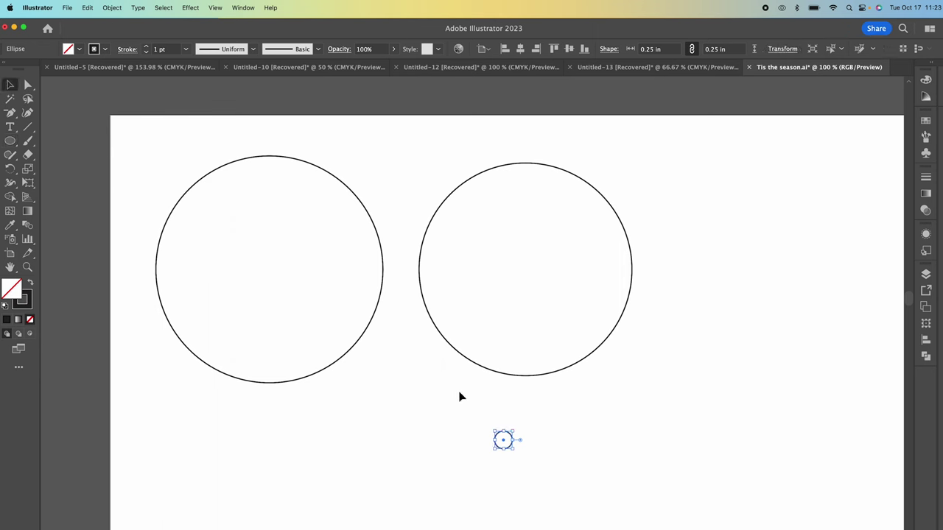
drag(510, 440, 535, 172)
Paste a copy of the small circle directly beneath the first one, then delete the upper circle
key(ctrl+v)
drag(475, 320, 528, 192)
click(532, 174)
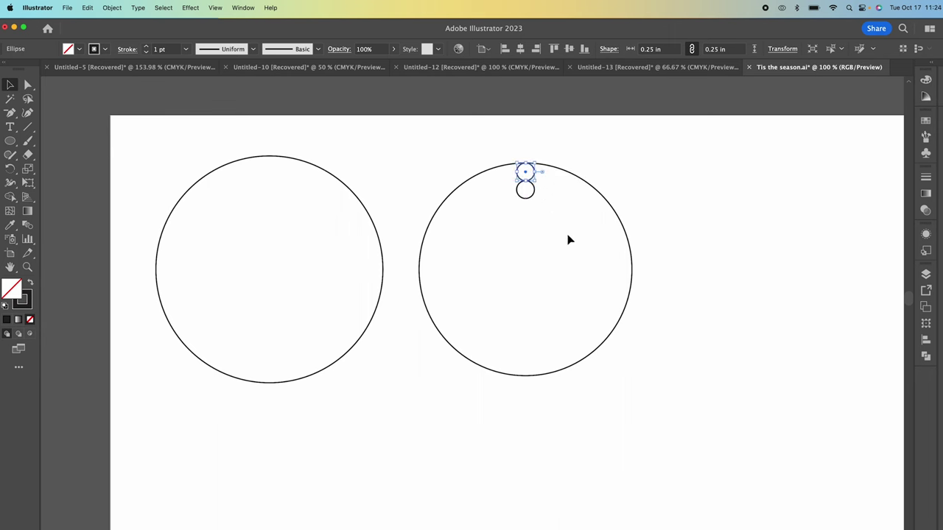
key(Delete)
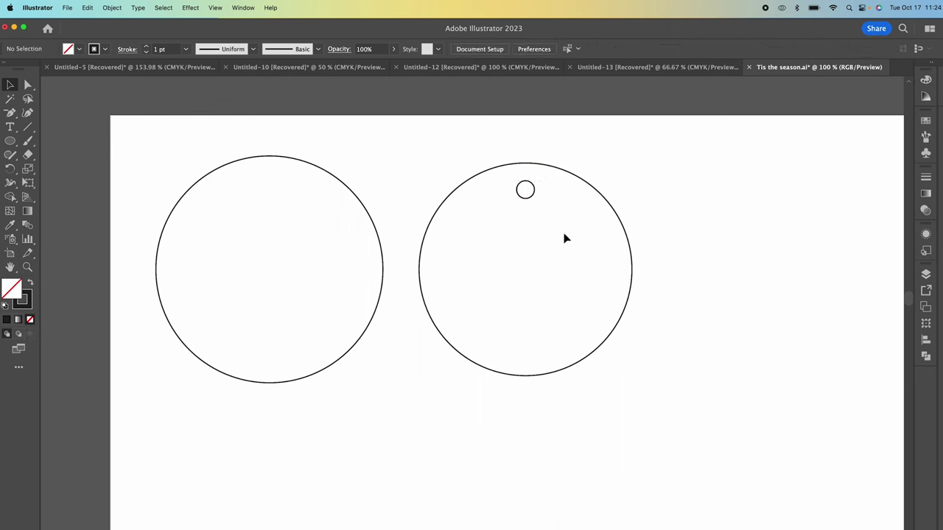
Nudge the remaining 0.25 in circle up slightly towards the top edge of the 3 in circle
click(533, 190)
key(Up)
key(Up)
key(Up)
key(Up)
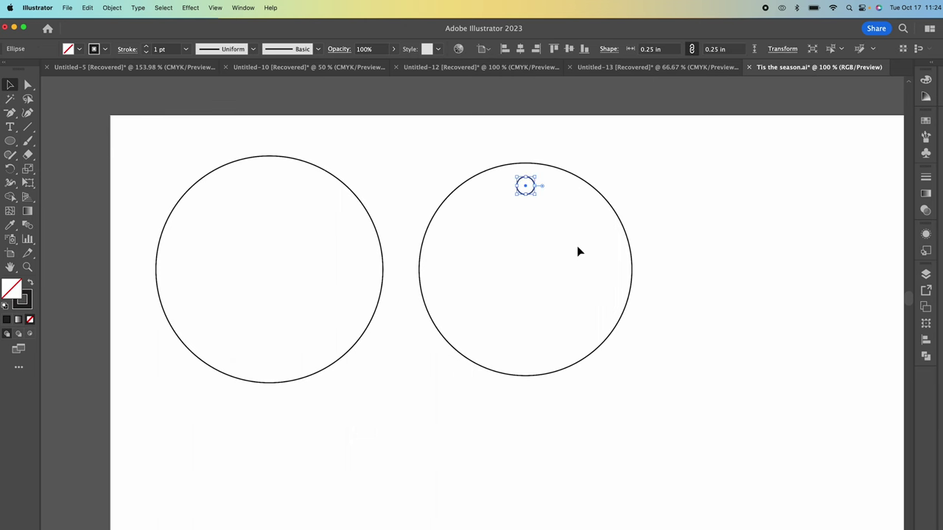
click(682, 214)
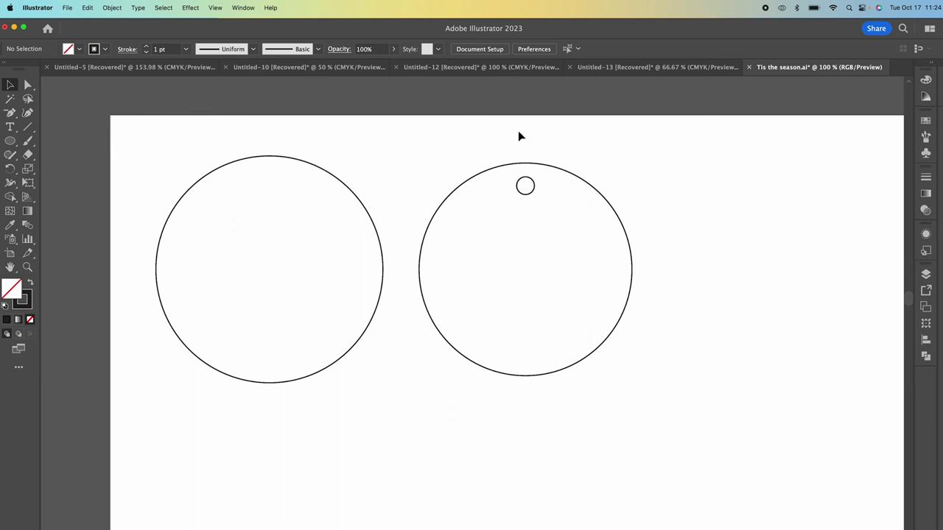
Align the 0.25 in circle and the 3 in circle on their horizontal centres, relative to the selection
drag(518, 130, 560, 364)
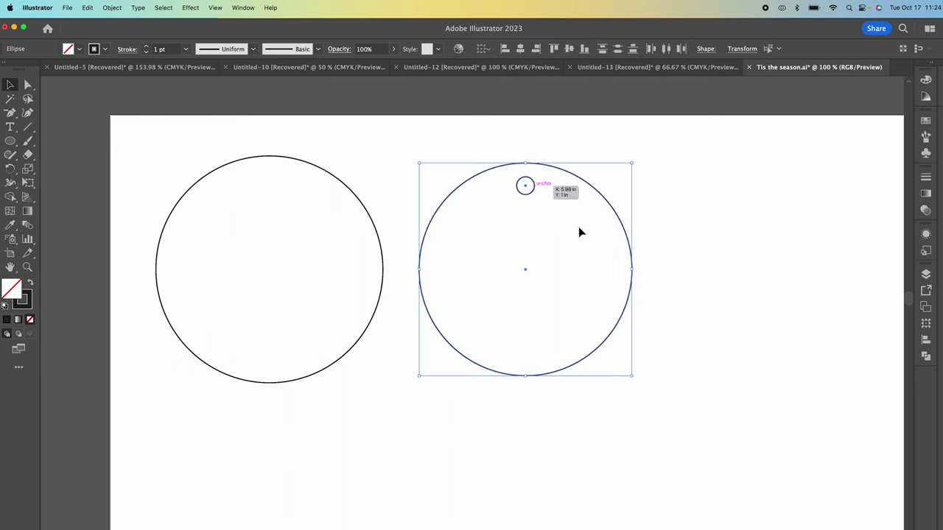
click(926, 339)
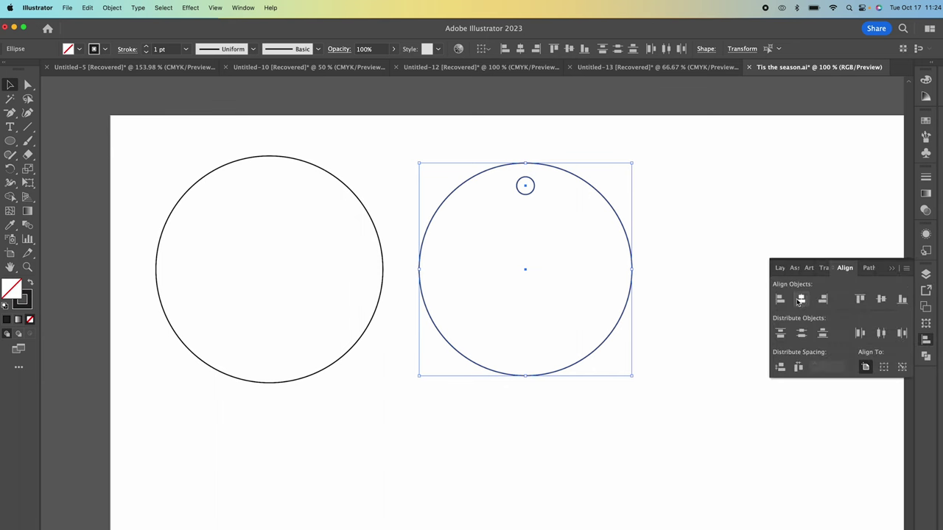
click(730, 260)
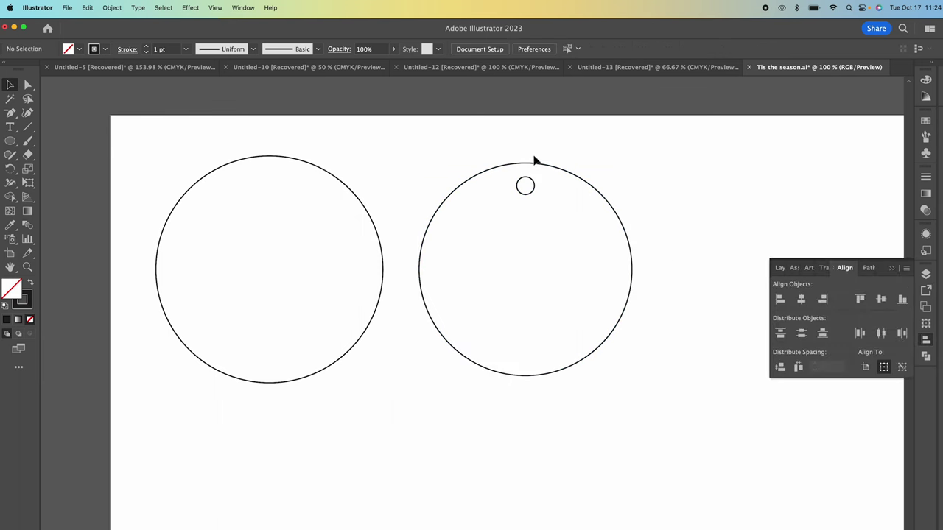
Swap fill and stroke on the 3 in circle and its small hole circle, making both solid black
drag(498, 133, 587, 353)
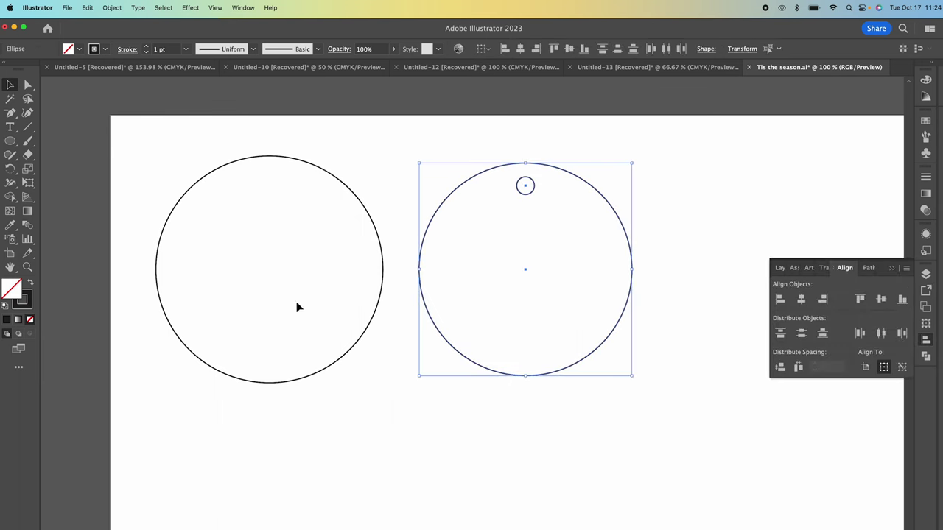
click(30, 285)
click(620, 466)
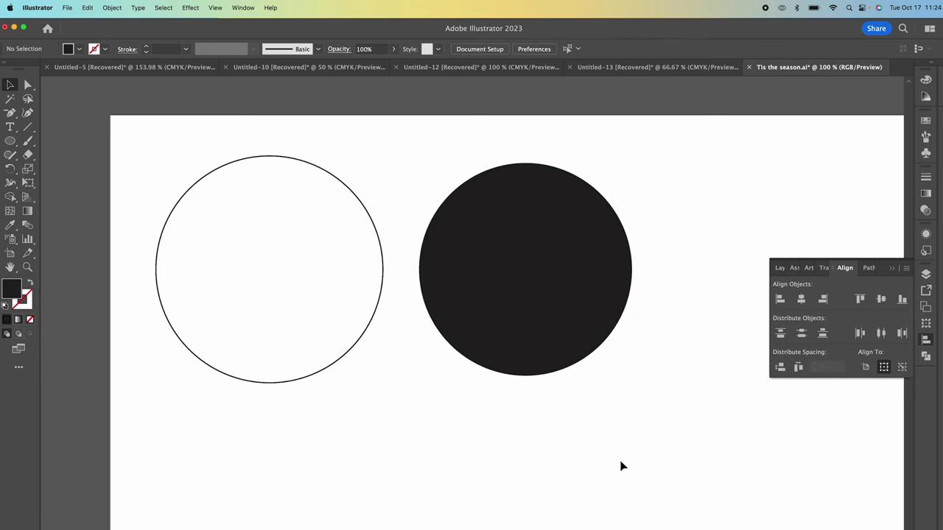
Cut the small circle out of the 3 in black circle with the Pathfinder's Minus Front operation
drag(453, 143, 652, 401)
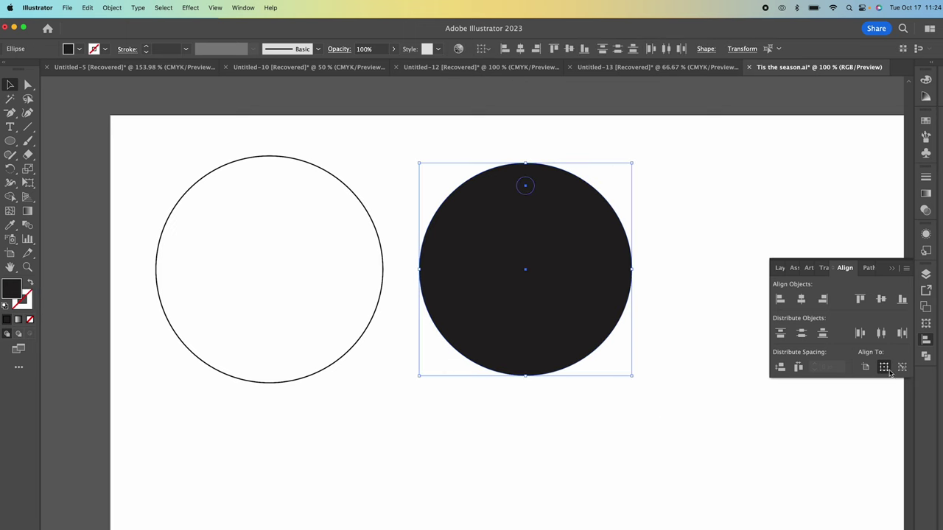
click(928, 358)
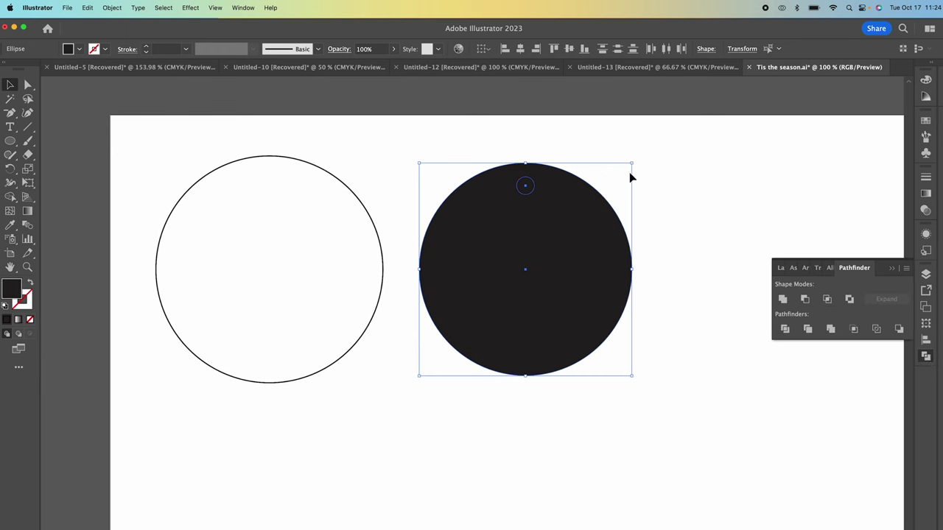
click(246, 8)
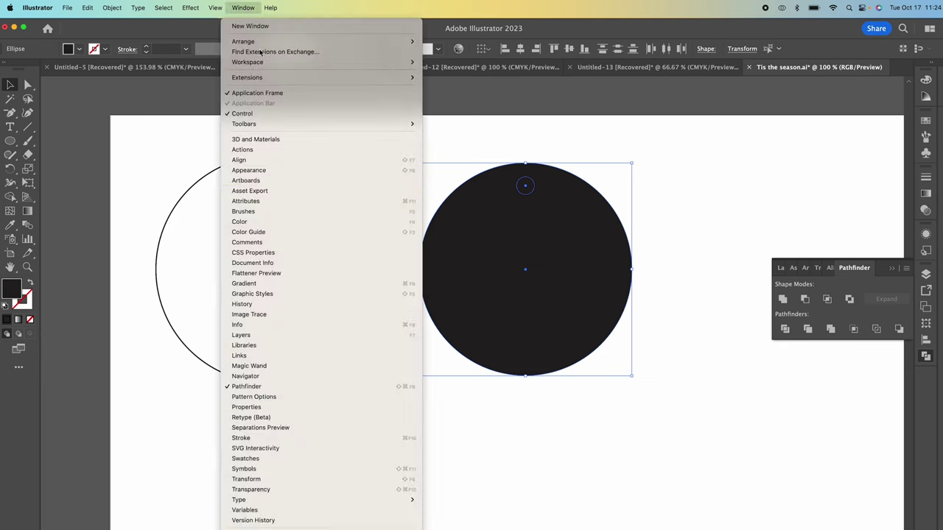
click(302, 390)
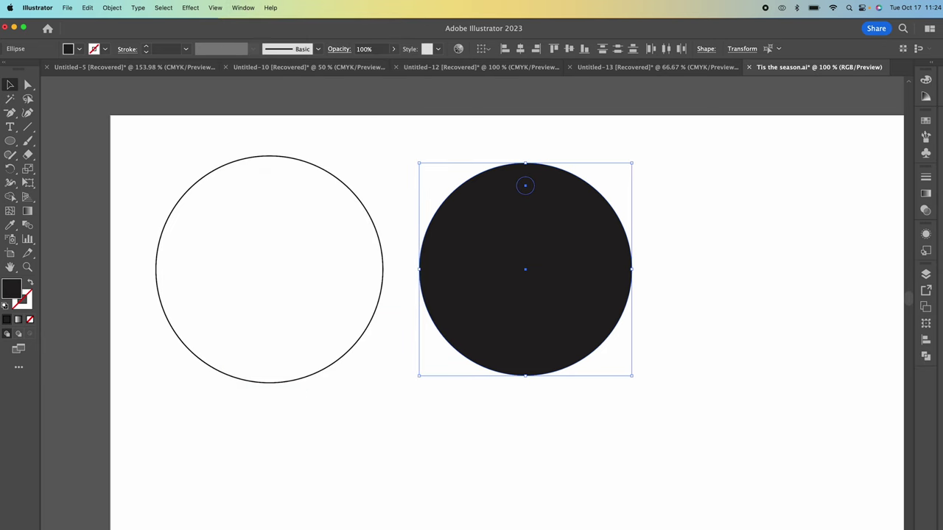
click(927, 357)
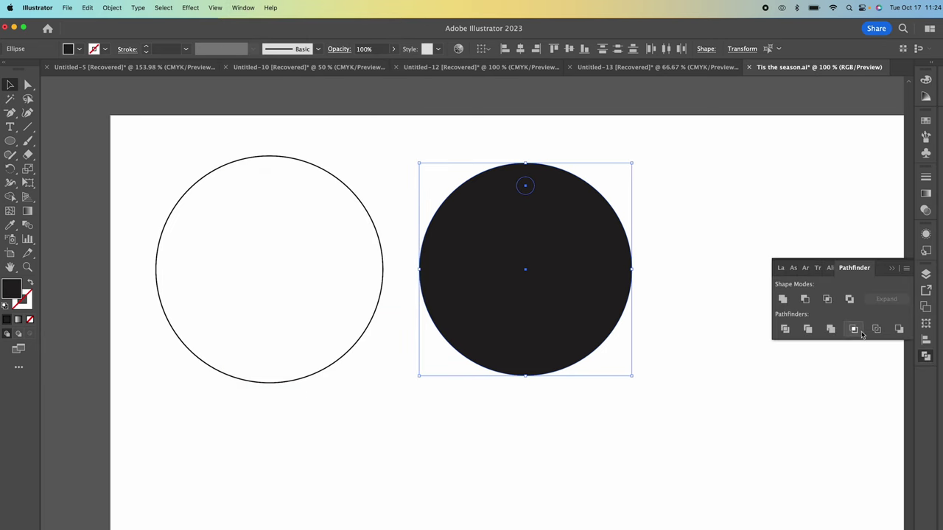
click(805, 302)
click(683, 387)
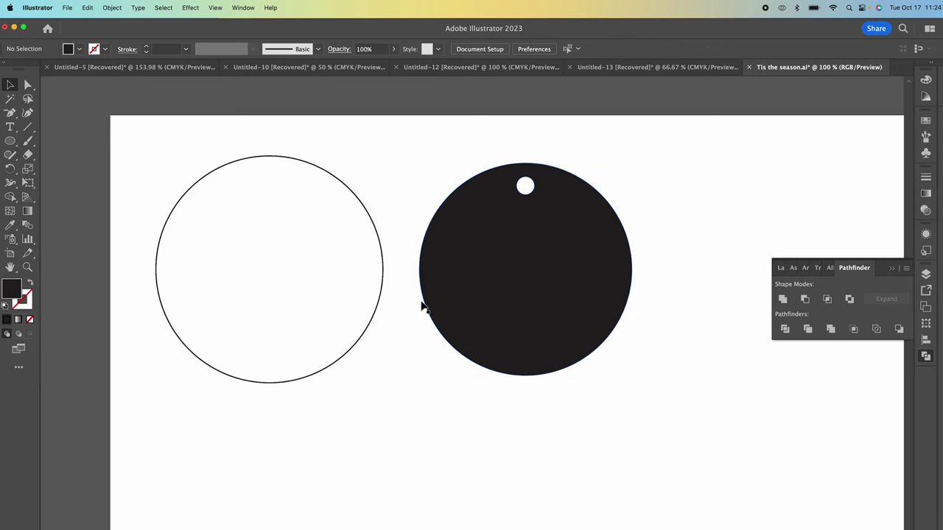
Swap the punched circle's fill and stroke back to a black outline and centre it inside the 3.2 in circle
click(578, 316)
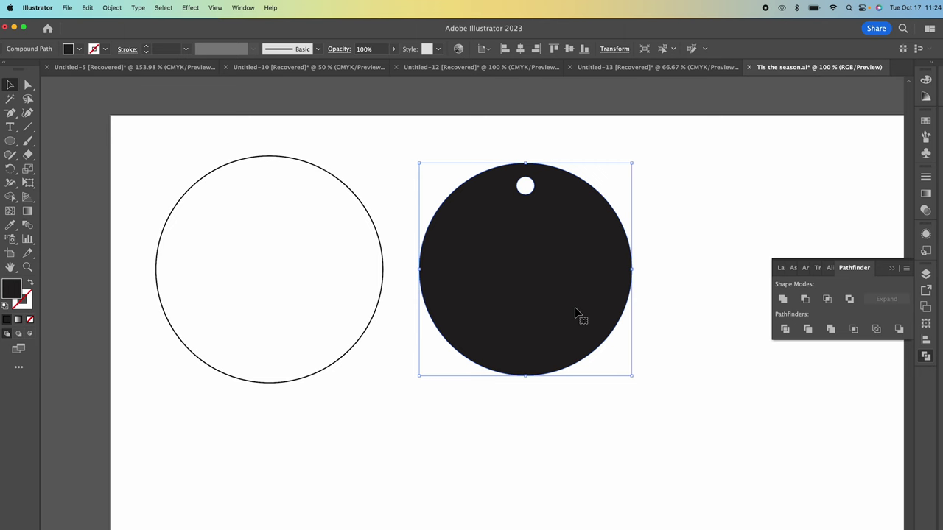
click(30, 283)
drag(620, 227, 363, 228)
key(super+a)
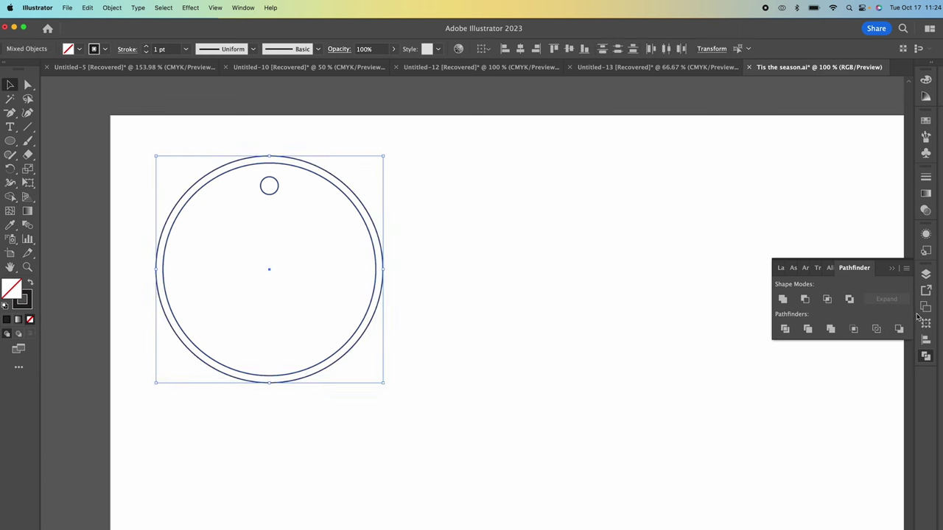
click(926, 338)
click(596, 427)
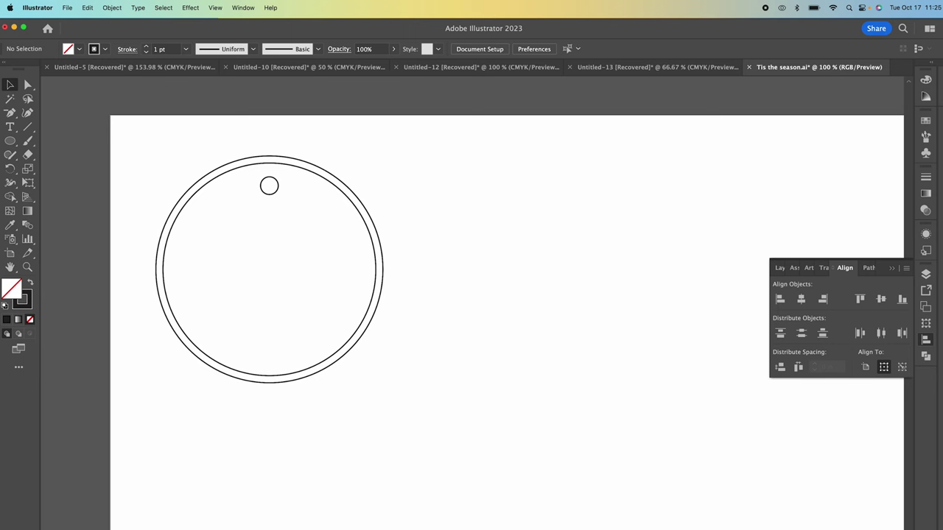
Place Art to Print-01.png from the Art to Print folder and scale it down beside the circle template
key(super+Tab)
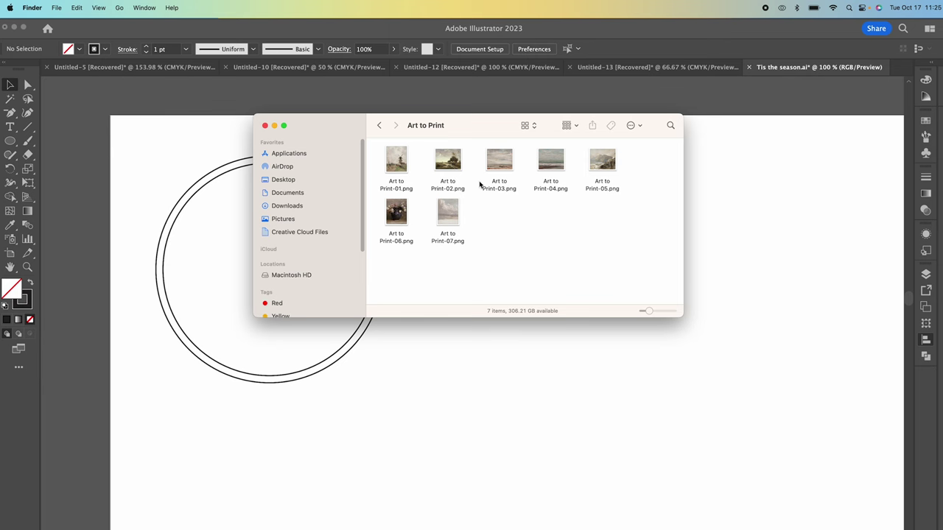
drag(402, 167, 467, 408)
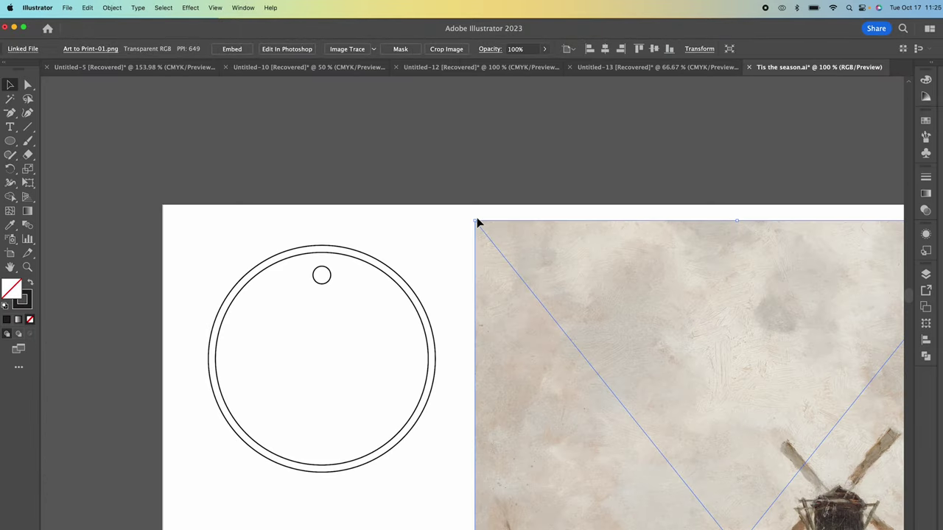
drag(476, 221, 516, 224)
drag(427, 177, 524, 300)
drag(618, 429, 547, 318)
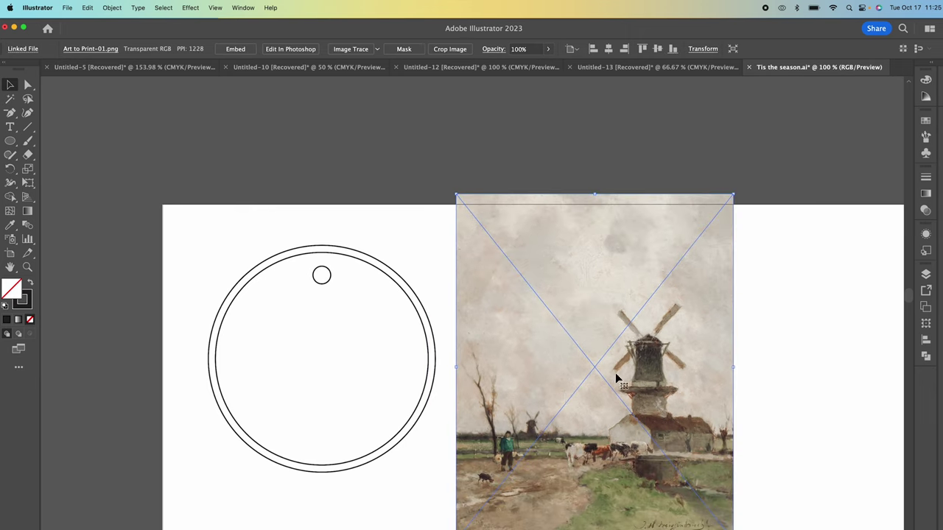
click(751, 337)
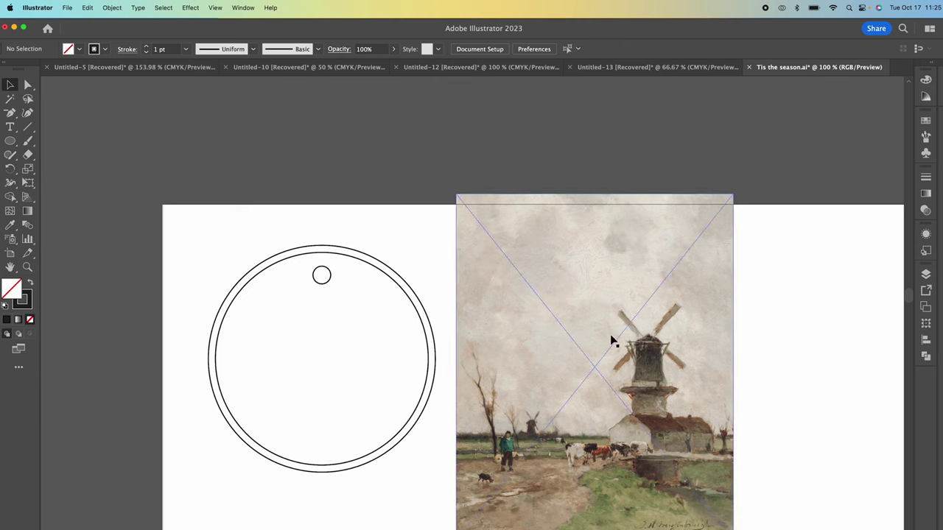
Send the windmill artwork to the back and position it under the circle template so the windmill falls inside the circles
drag(626, 346, 346, 356)
right_click(424, 257)
mouse_move(471, 386)
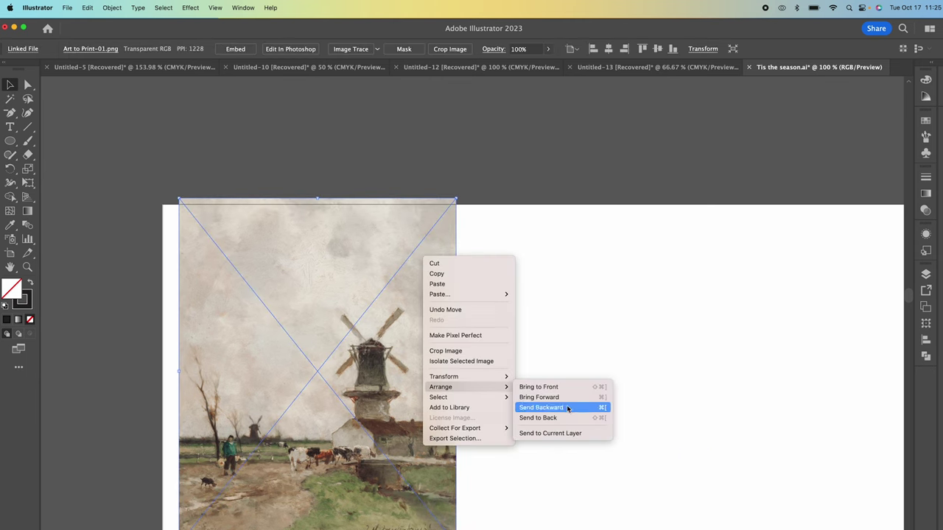
click(561, 416)
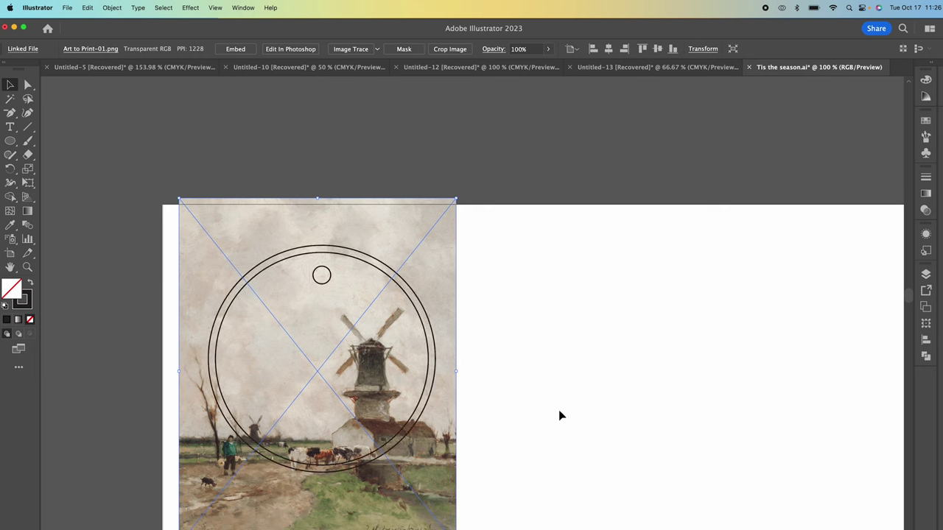
click(488, 391)
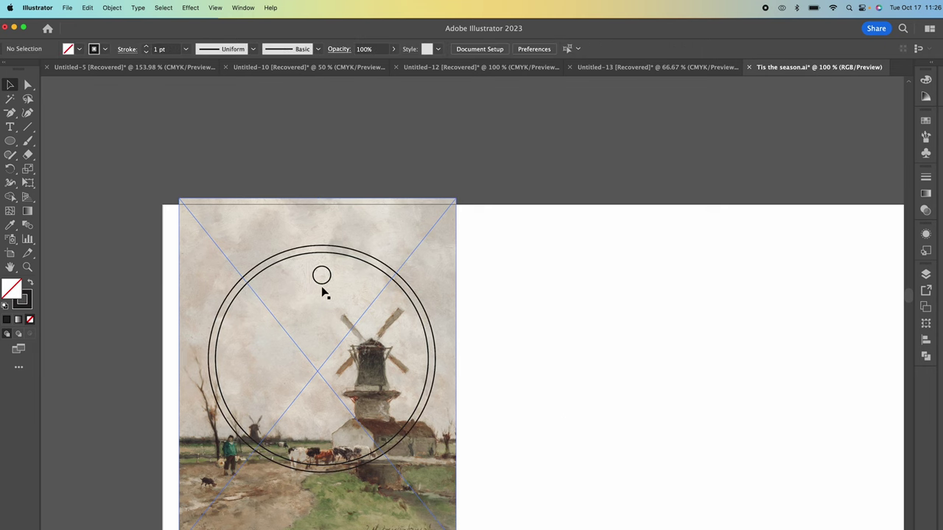
drag(418, 510, 418, 487)
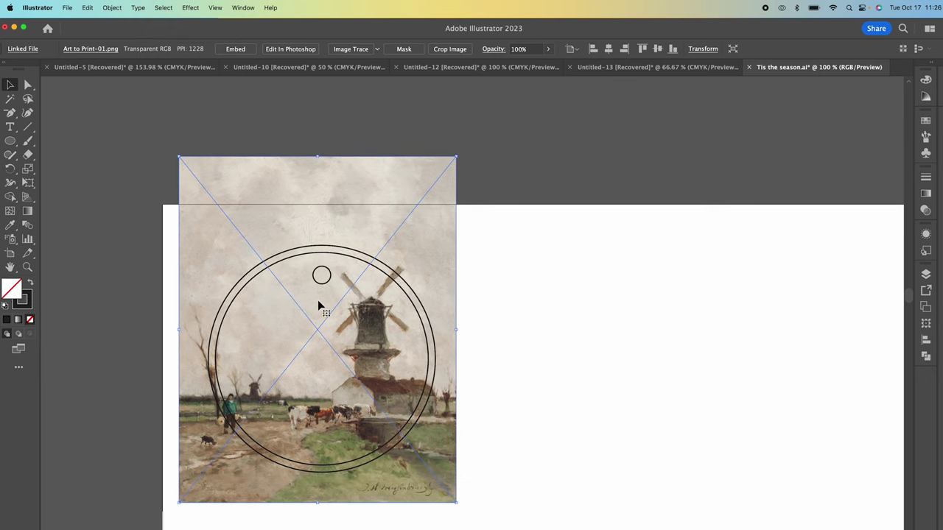
click(531, 301)
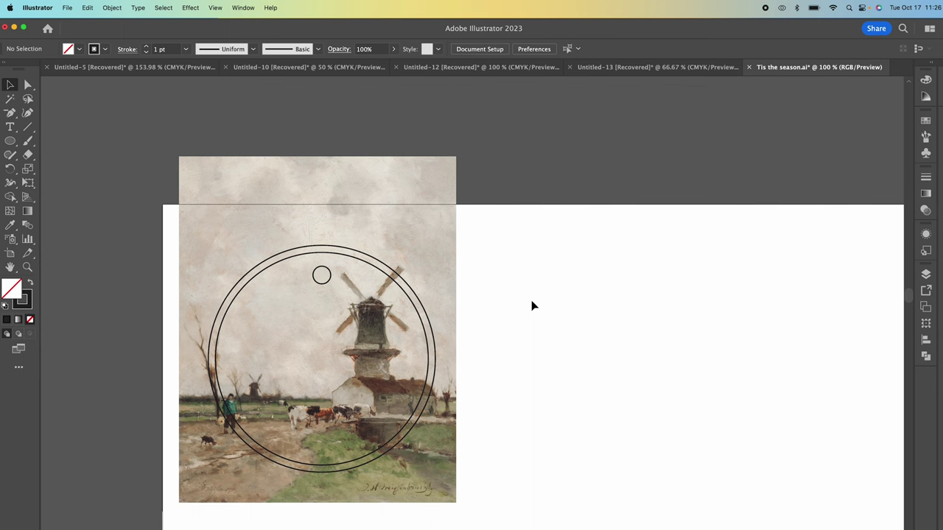
Duplicate both template circles and place the copy on the blank artboard area beside the artwork
click(426, 331)
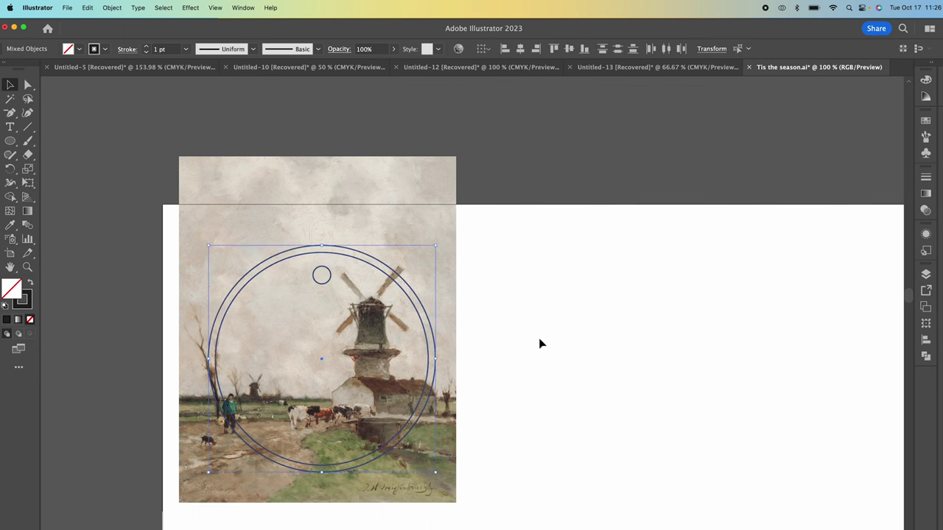
key(ctrl+v)
drag(575, 302, 693, 328)
click(505, 493)
click(442, 318)
click(474, 289)
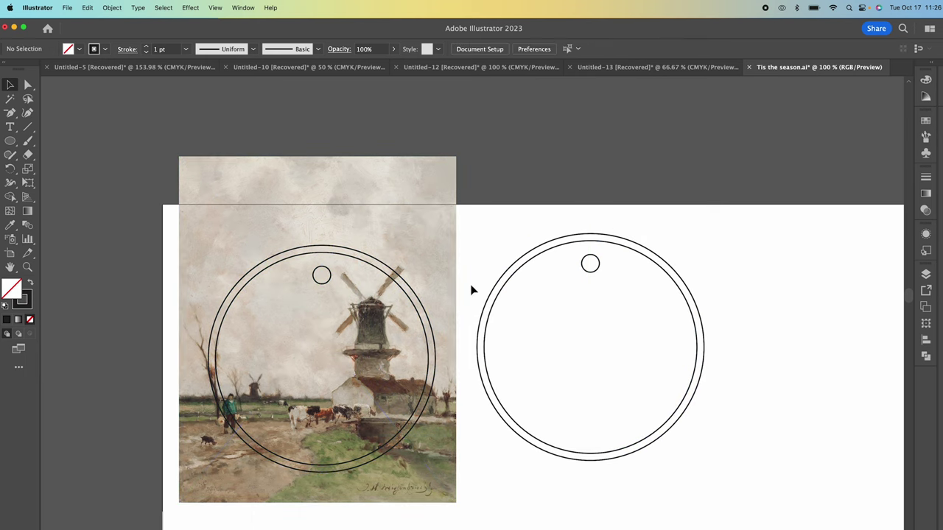
Clip the windmill artwork to the outer 3.2 in circle with a clipping mask and deselect the result
click(425, 311)
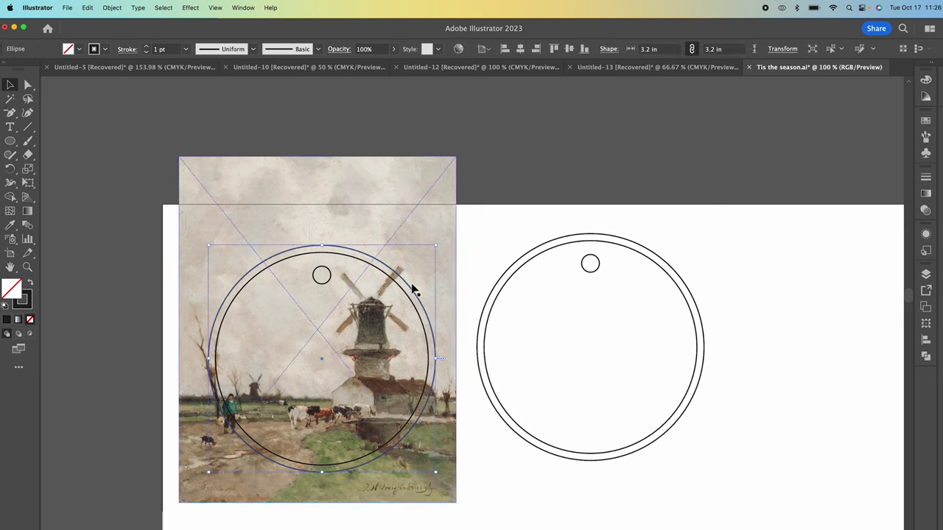
shift+click(450, 263)
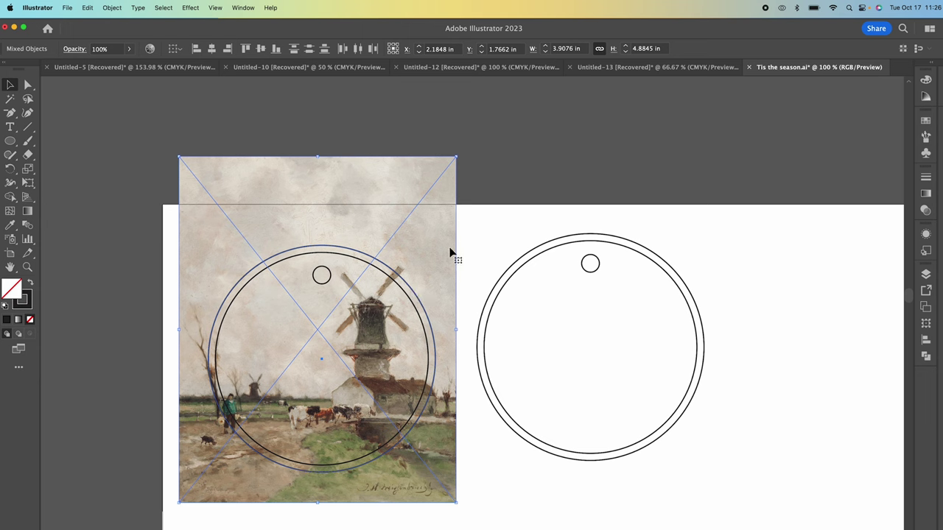
right_click(411, 246)
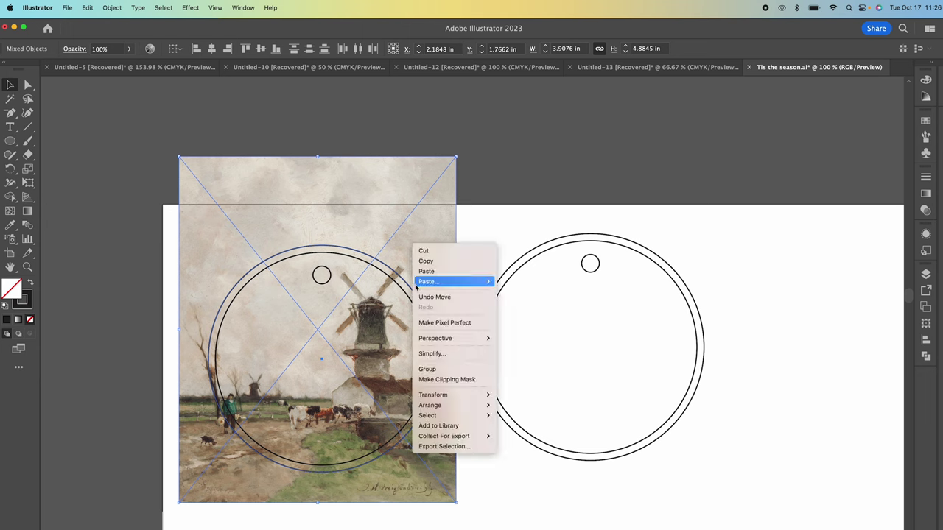
click(445, 379)
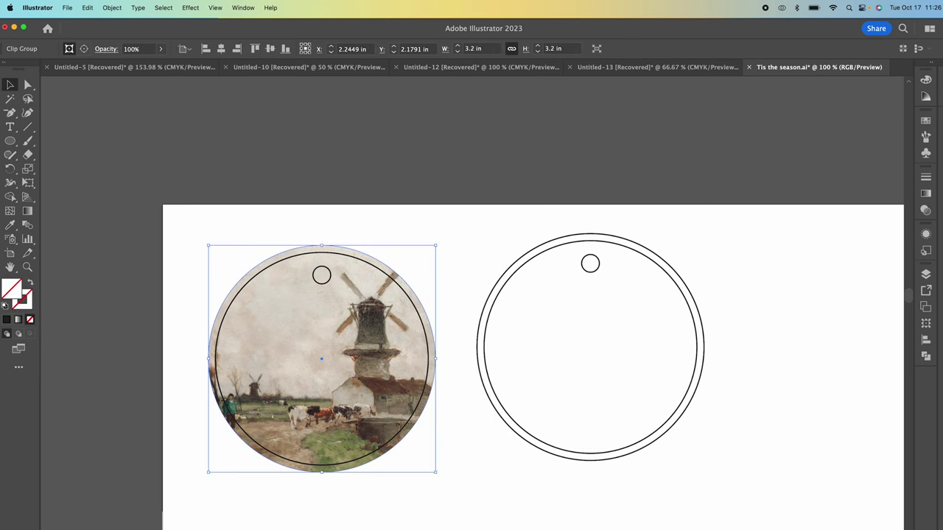
key(super+shift+a)
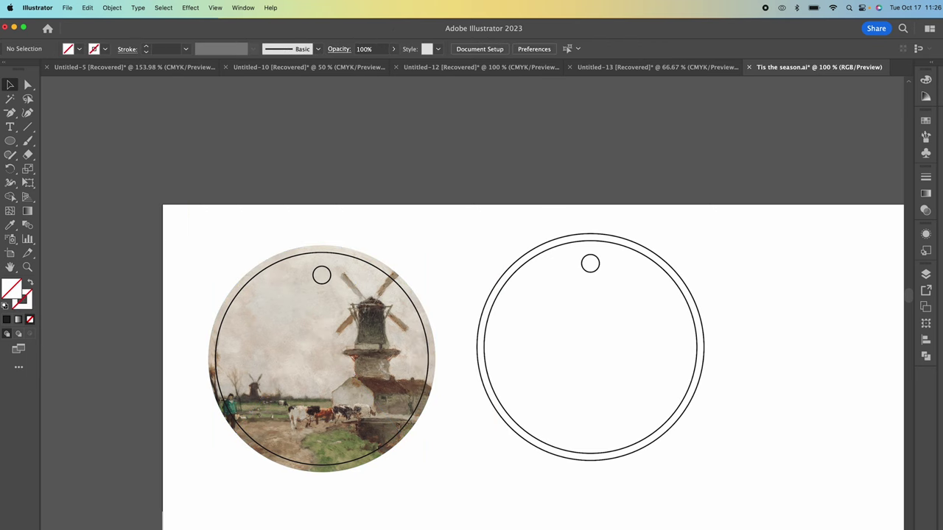